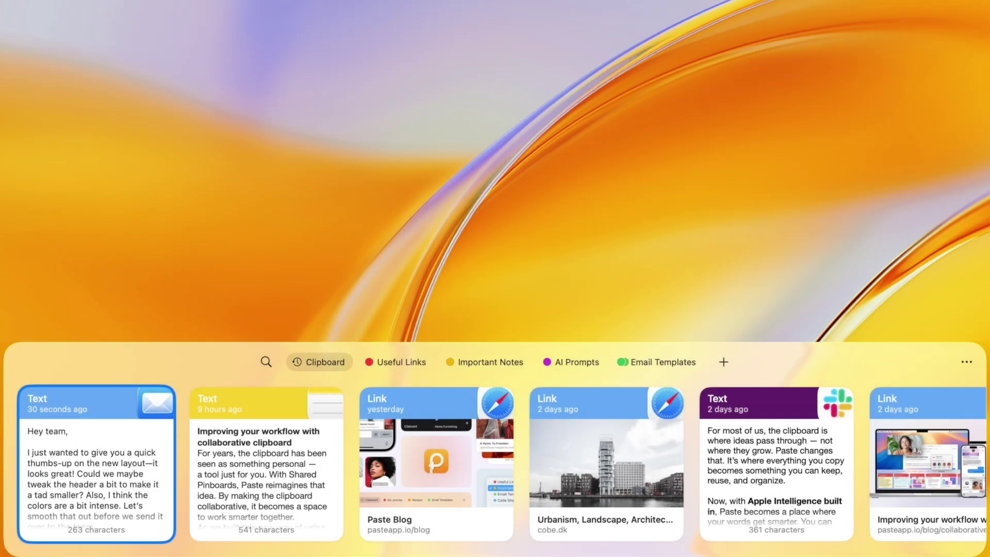
Apply the Link type, Safari app and Last week date search filters.
left_click(266, 361)
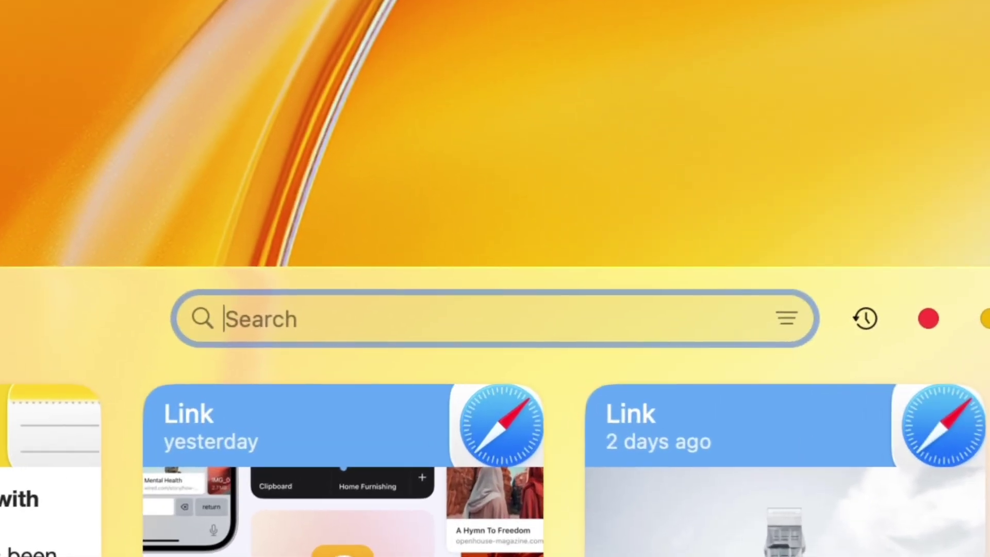
type("li")
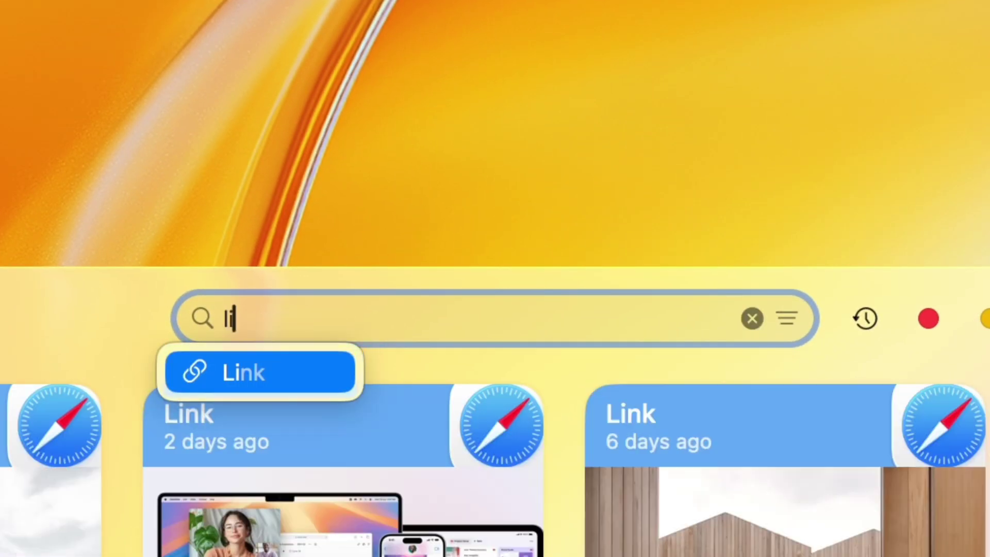
type("n")
key("Return")
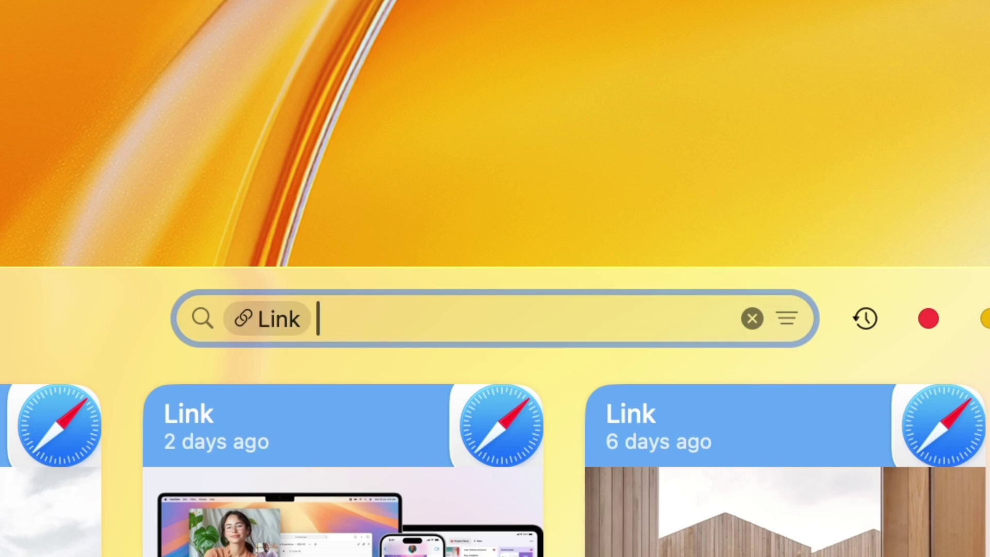
type(" sa")
key("Return")
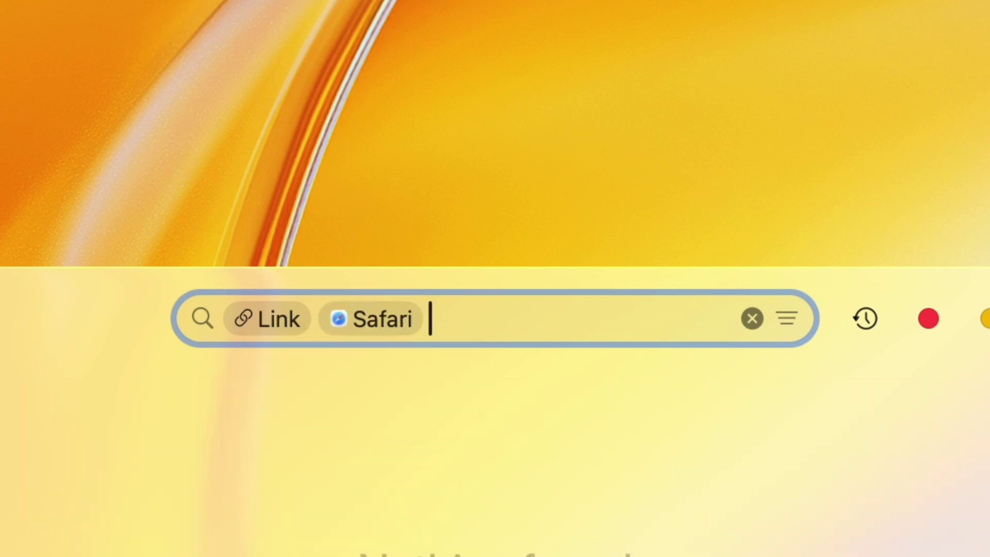
type("las")
key("Return")
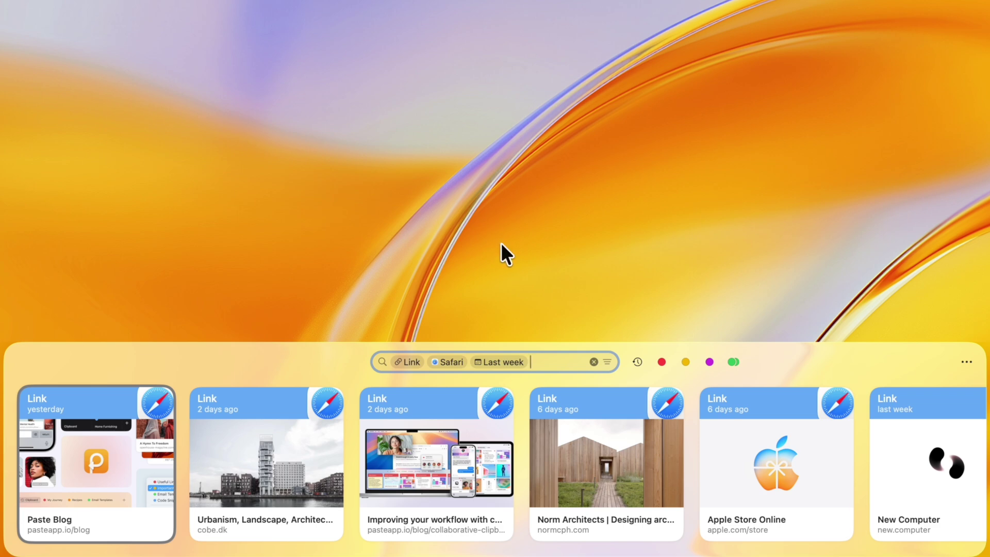
left_click(608, 362)
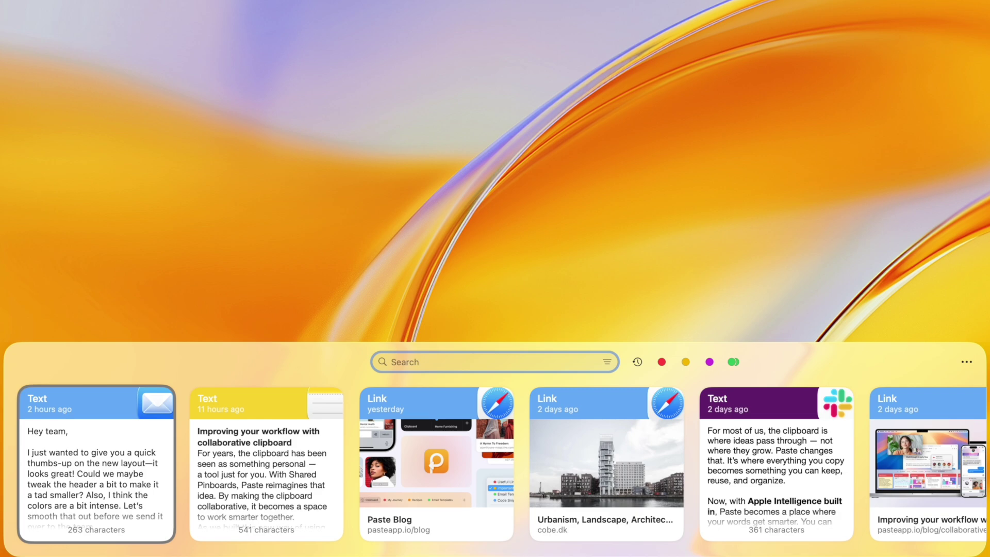
type("co")
key("Return")
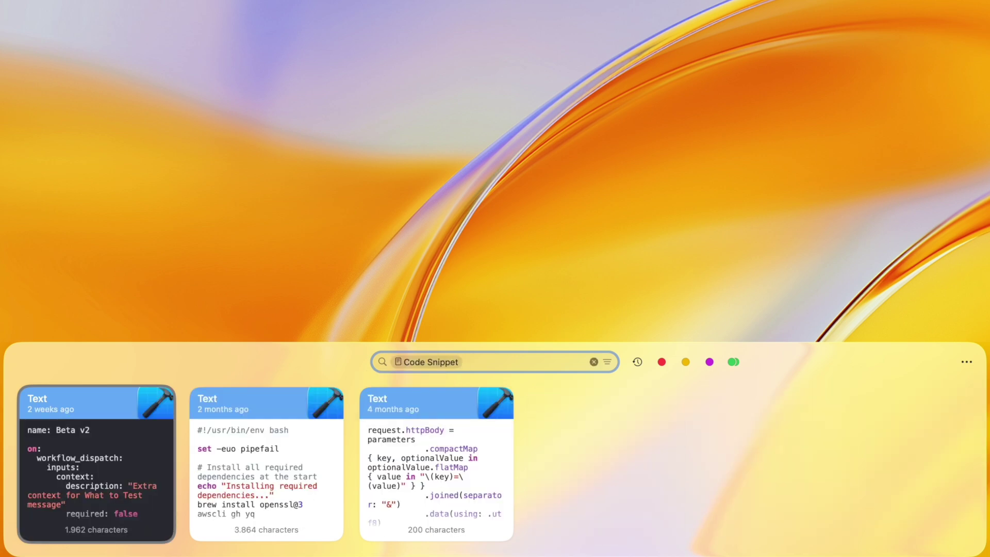
key("BackSpace")
type("sc")
key("Return")
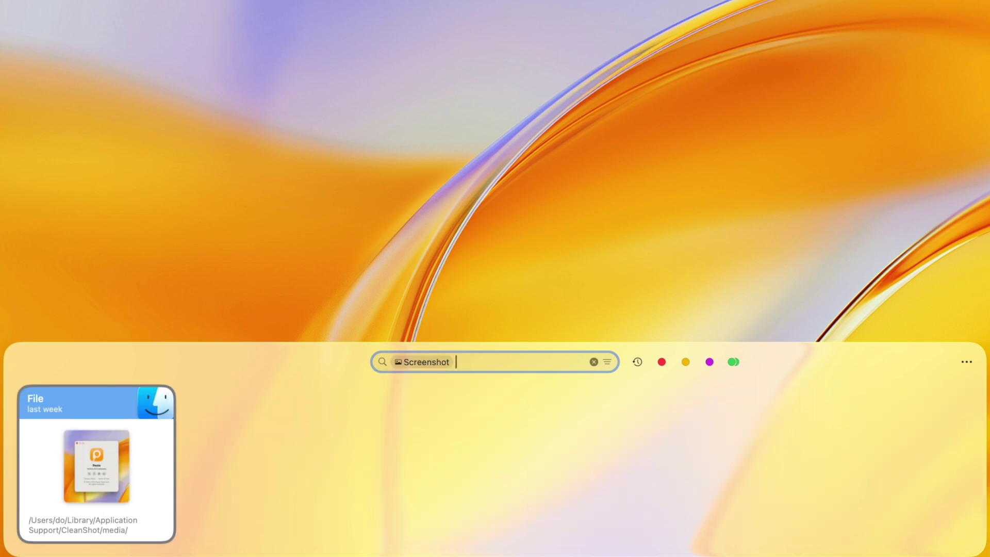
key("BackSpace")
type("im")
key("Return")
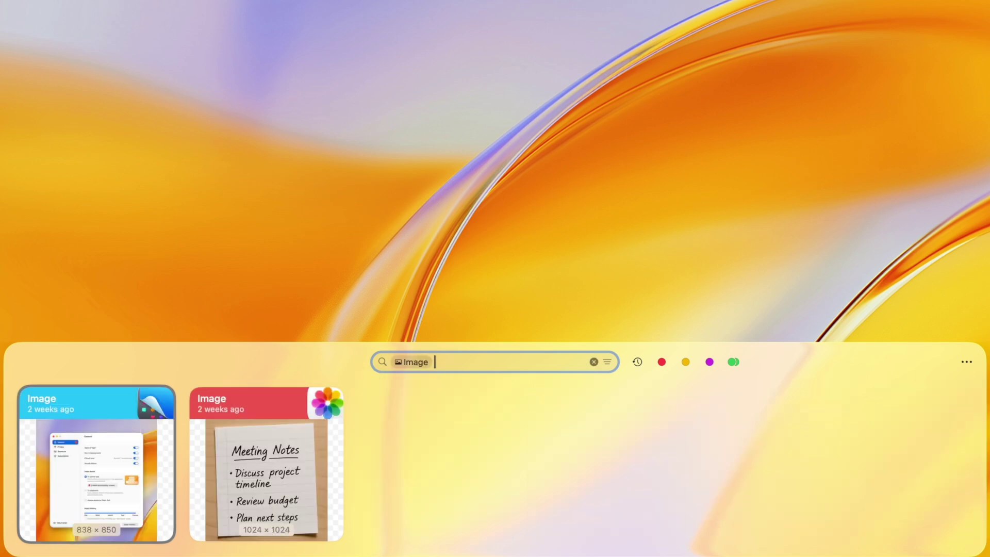
type("meet")
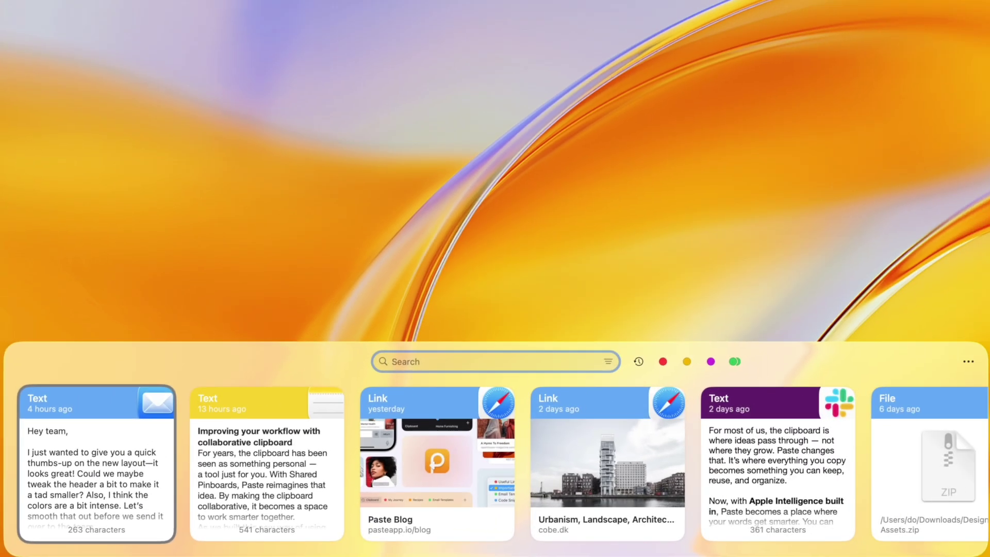
Exit the empty search with Escape to show the pinboard tabs again.
key("Escape")
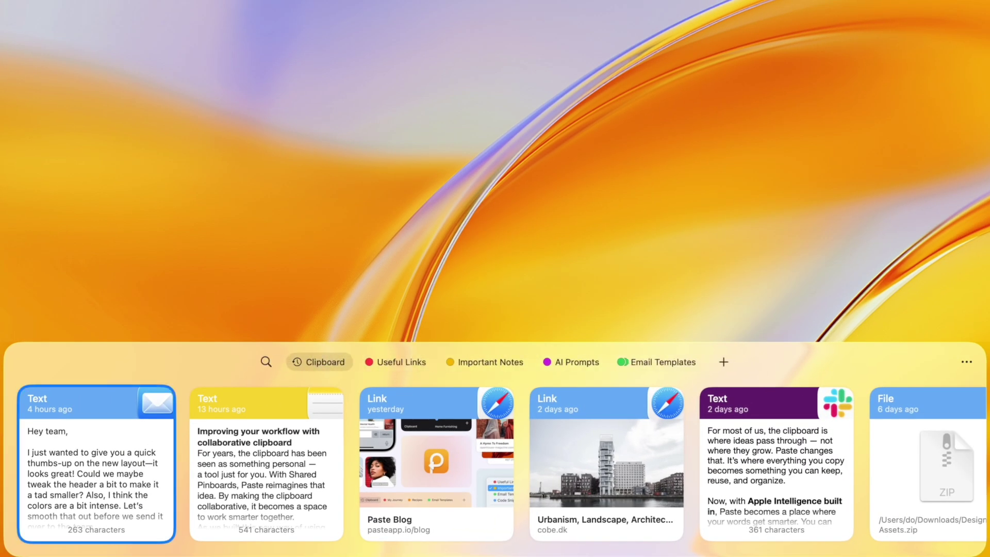